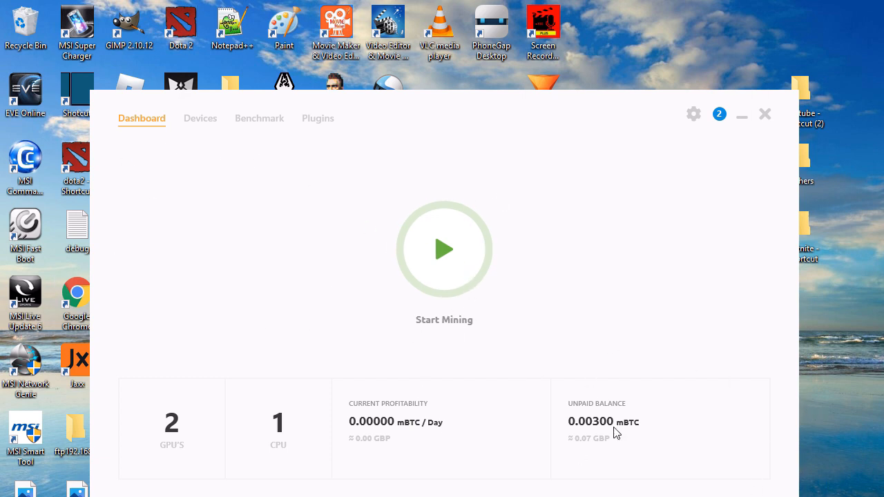
Reveal the hidden tray apps and bring up the Radeon Software tray icon's quick menu.
{"action": "left_click", "coordinate": [732, 495]}
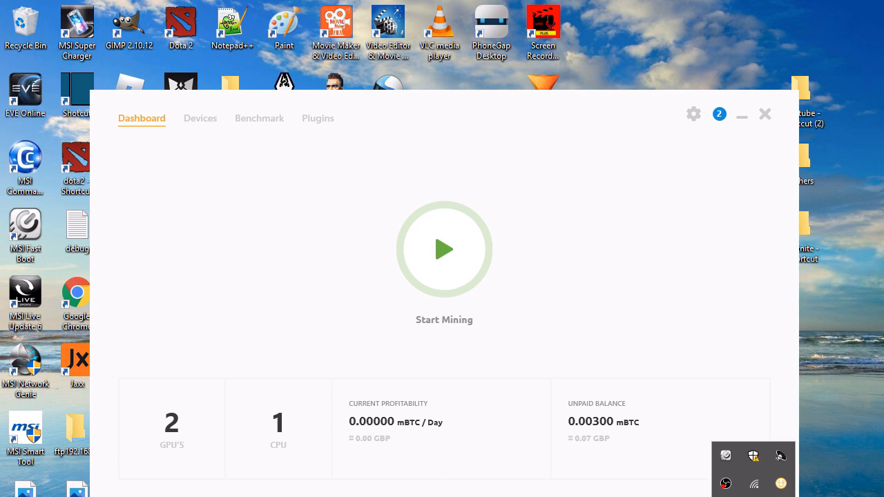
{"action": "right_click", "coordinate": [725, 483]}
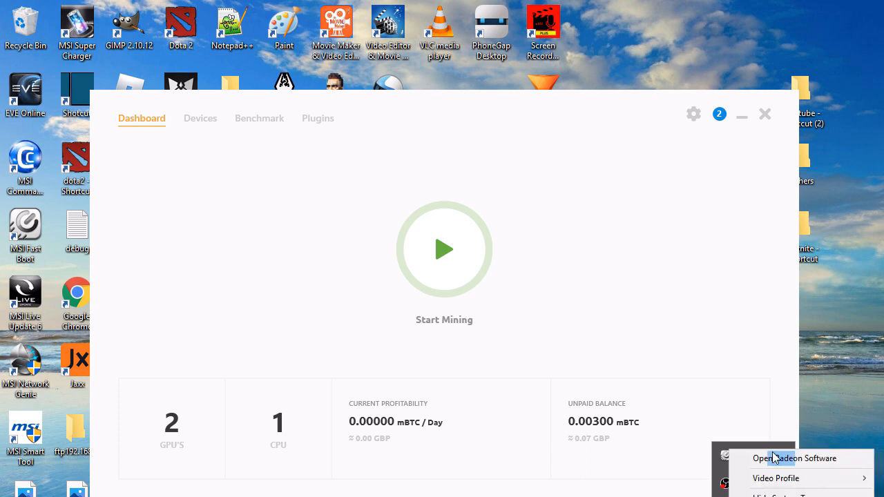
Launch Radeon Software, go to Settings > Graphics, and expand Advanced to reach GPU Workload.
{"action": "left_click", "coordinate": [774, 459]}
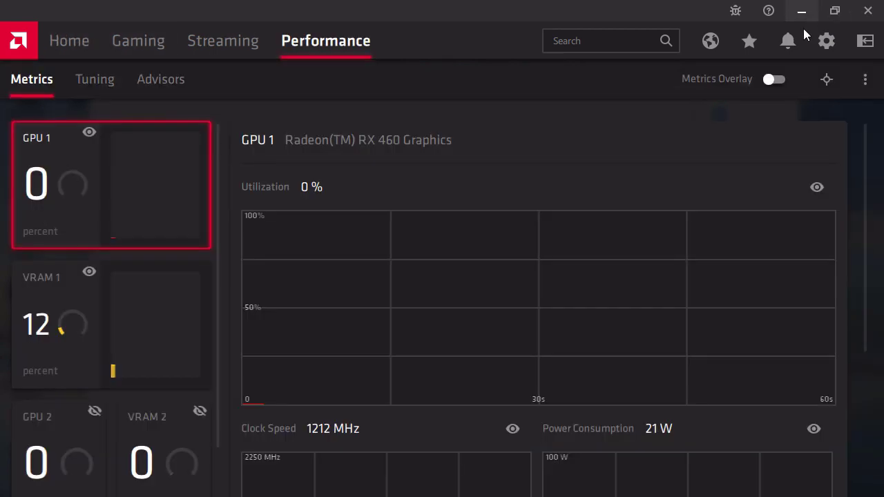
{"action": "left_click", "coordinate": [827, 41]}
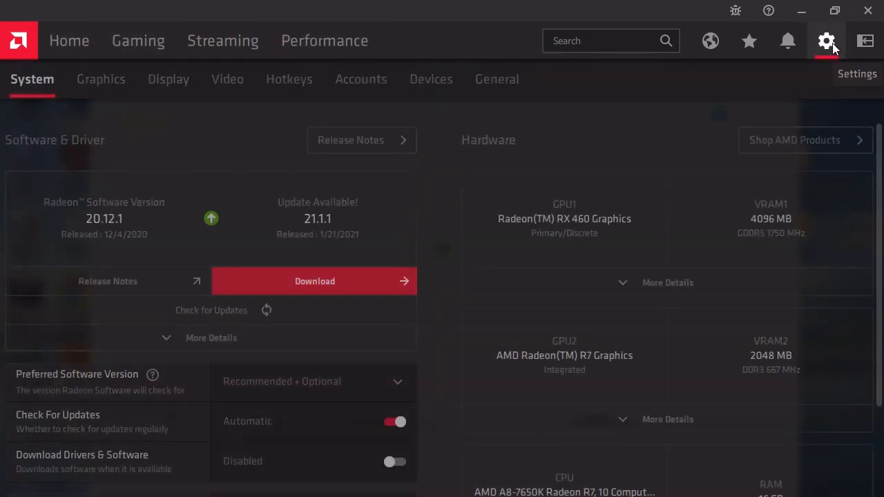
{"action": "left_click", "coordinate": [114, 79]}
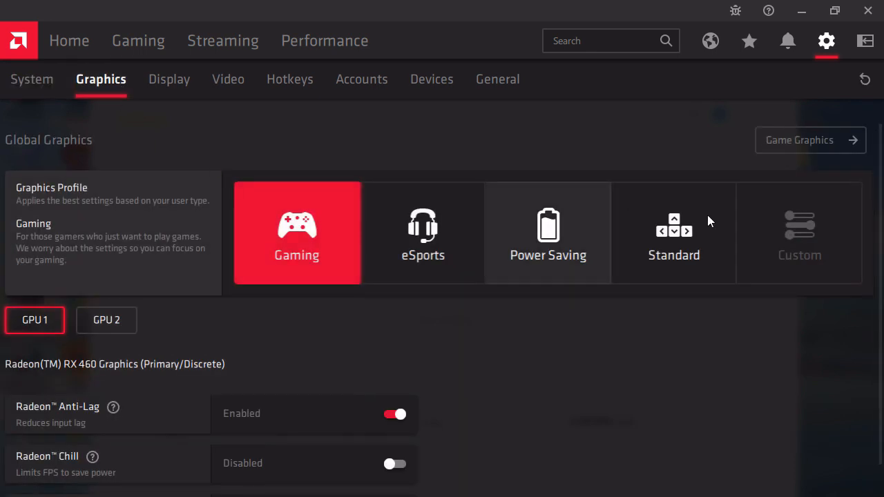
{"action": "left_click_drag", "start_coordinate": [879, 325], "coordinate": [878, 354]}
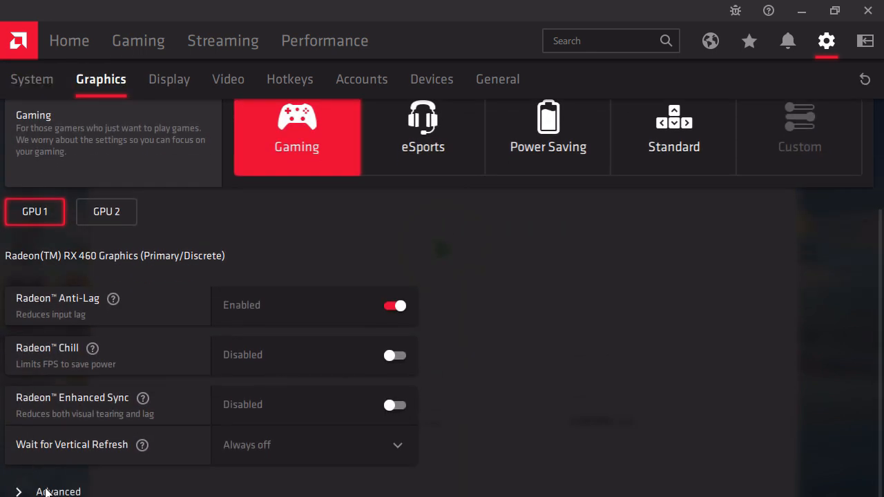
{"action": "left_click", "coordinate": [58, 492]}
{"action": "left_click_drag", "start_coordinate": [877, 297], "coordinate": [879, 494]}
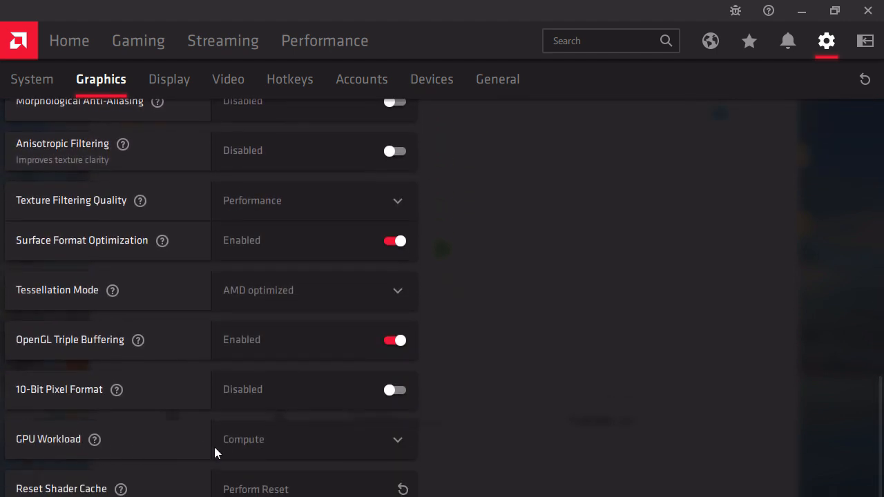
Switch GPU Workload to the other option and confirm the Radeon Software restart.
{"action": "left_click", "coordinate": [233, 444]}
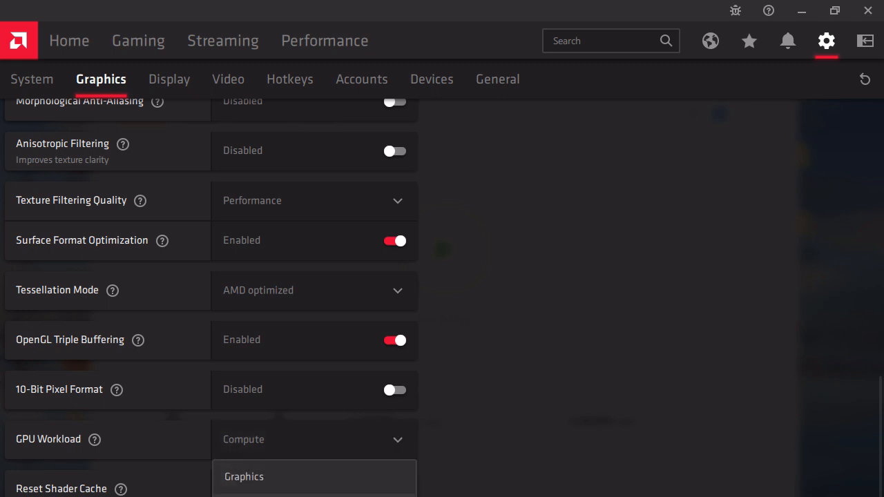
{"action": "left_click", "coordinate": [243, 477]}
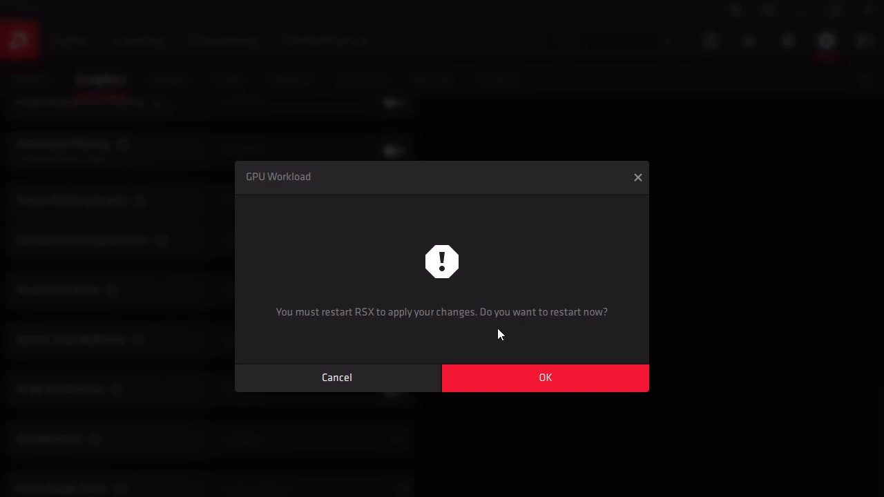
{"action": "left_click", "coordinate": [585, 385]}
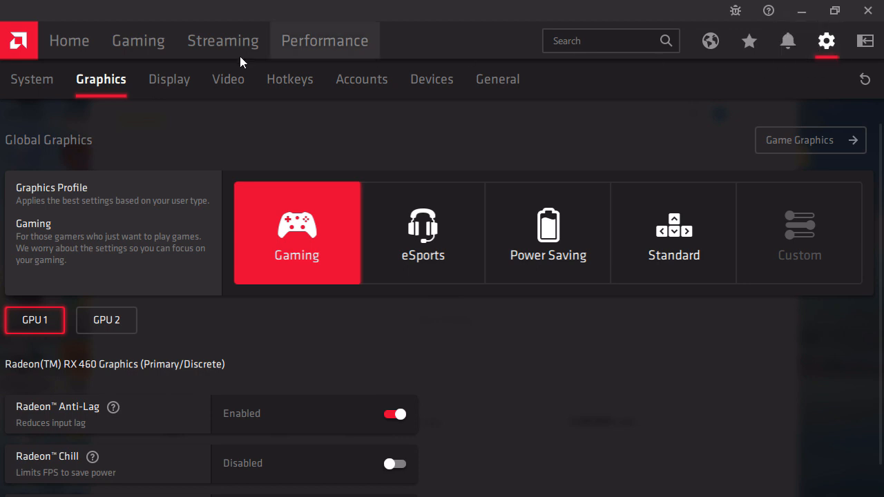
In Performance > Tuning, set Max Frequency (%) to 10 and apply the change.
{"action": "left_click", "coordinate": [329, 47]}
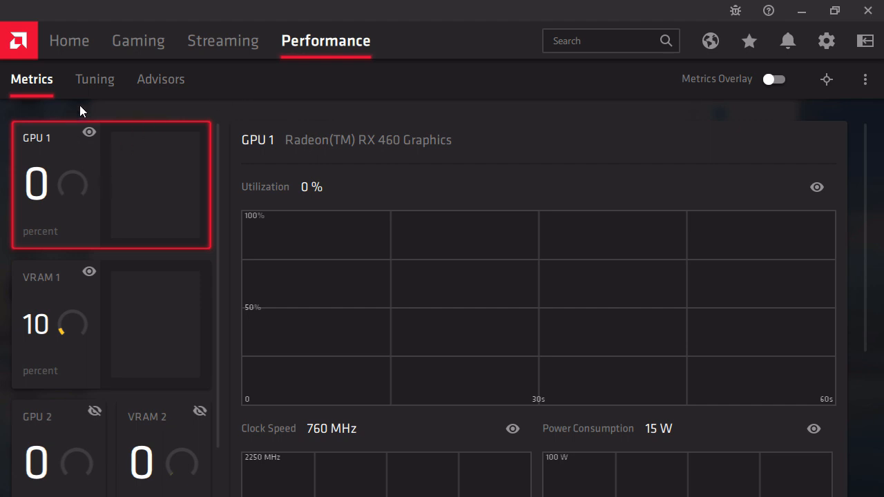
{"action": "left_click", "coordinate": [95, 82]}
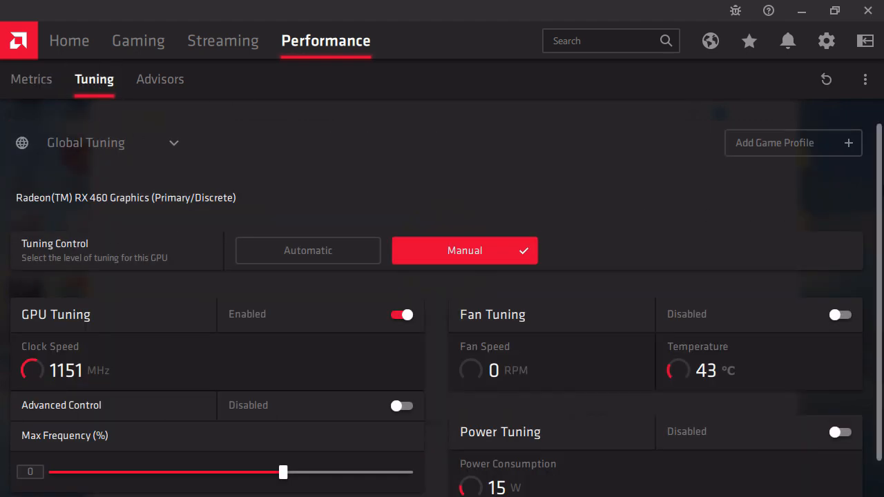
{"action": "scroll", "coordinate": [231, 345], "scroll_direction": "down", "scroll_amount": 3}
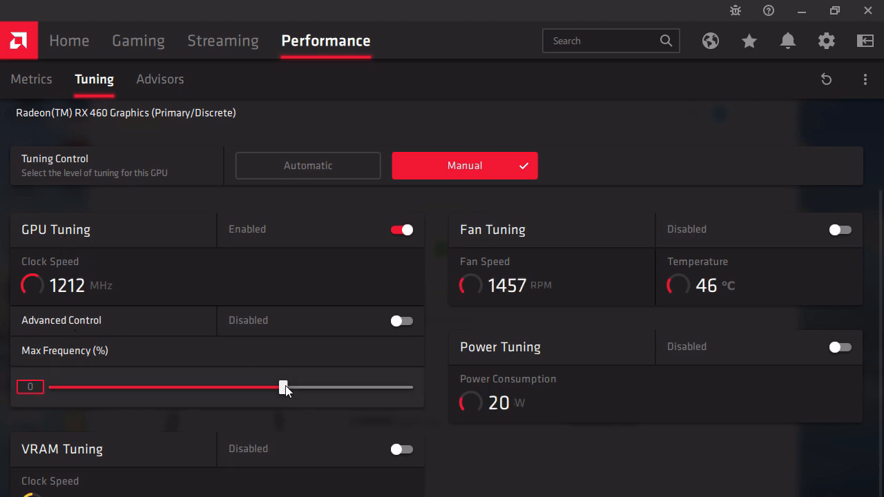
{"action": "left_click_drag", "start_coordinate": [282, 387], "coordinate": [329, 387]}
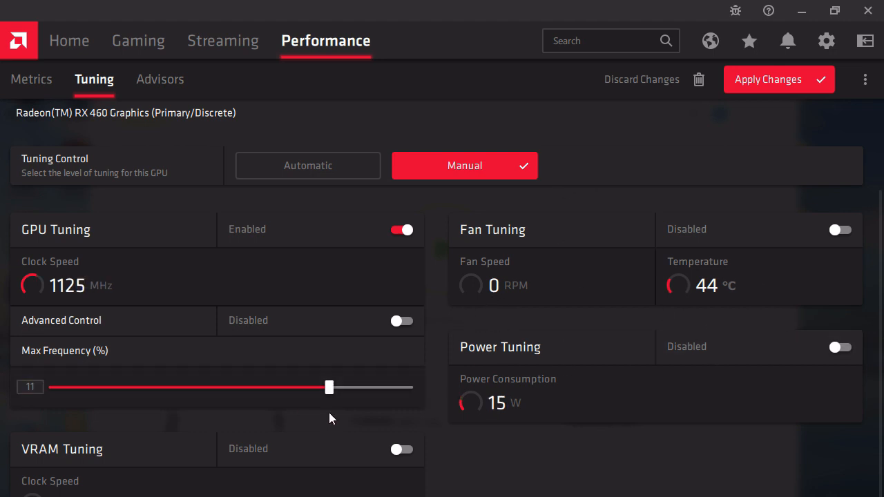
{"action": "left_click_drag", "start_coordinate": [330, 391], "coordinate": [250, 388]}
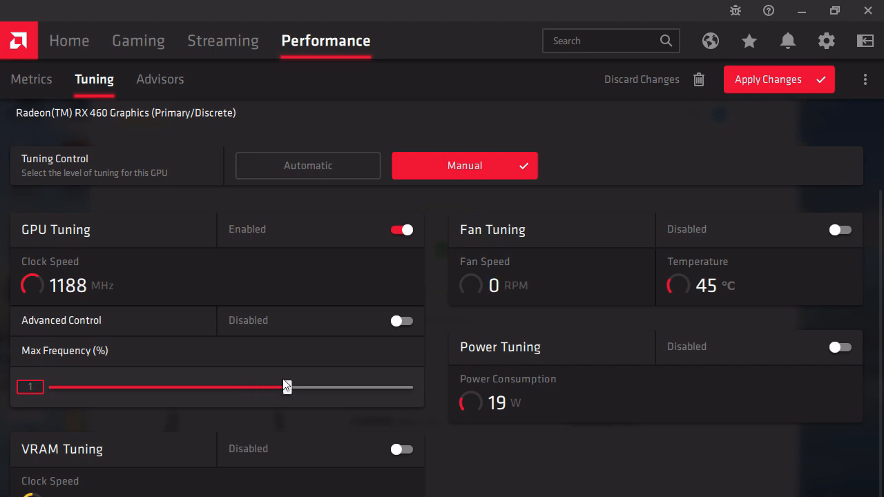
{"action": "left_click_drag", "start_coordinate": [261, 387], "coordinate": [310, 387]}
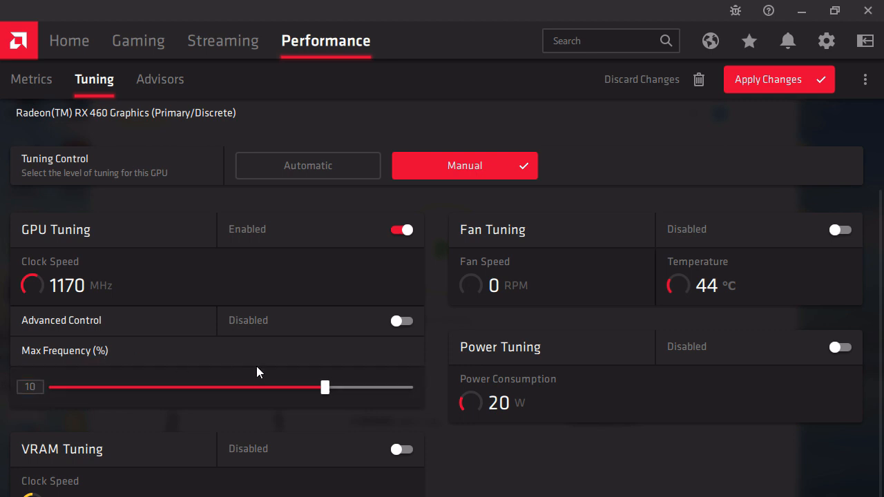
{"action": "left_click", "coordinate": [793, 81]}
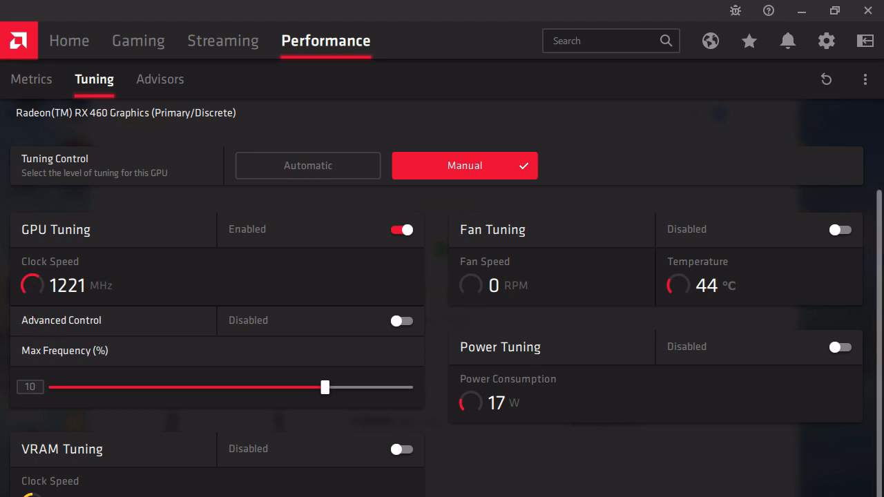
{"action": "scroll", "coordinate": [615, 314], "scroll_direction": "up", "scroll_amount": 3}
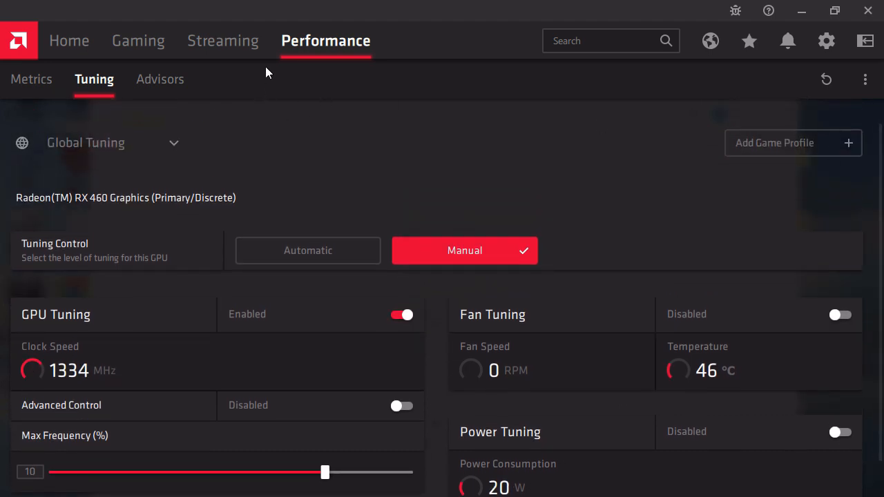
Minimize to check the miner, restore Radeon Software, visit Performance and Settings, then minimize again.
{"action": "left_click", "coordinate": [802, 11]}
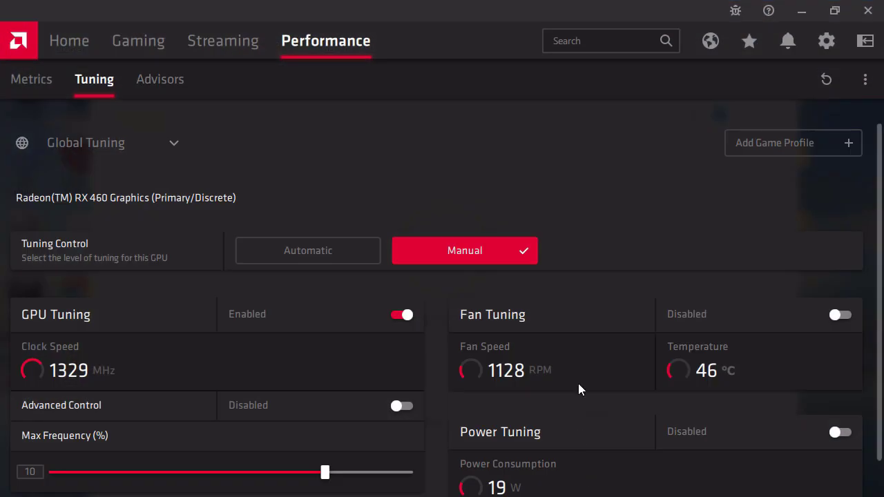
{"action": "left_click", "coordinate": [138, 41]}
{"action": "left_click", "coordinate": [325, 41]}
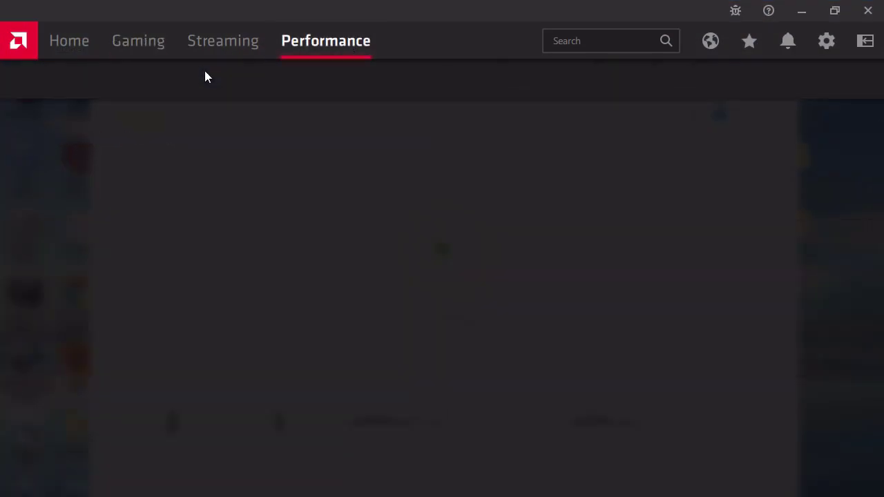
{"action": "left_click", "coordinate": [827, 40]}
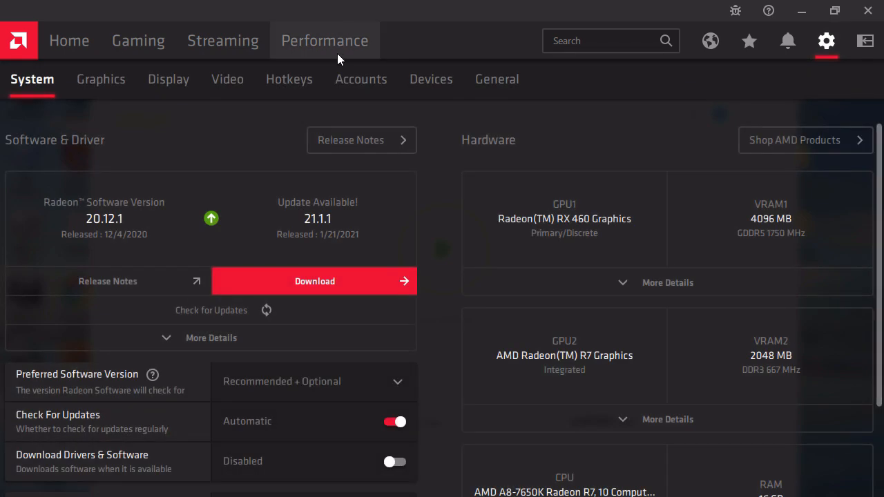
{"action": "left_click", "coordinate": [801, 12]}
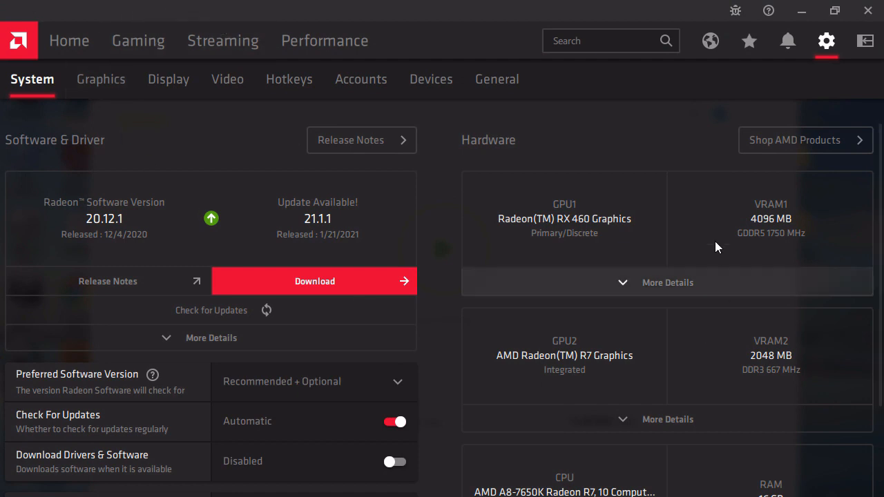
Return to the Performance section and review the GPU Tuning sub-tab.
{"action": "left_click", "coordinate": [324, 41]}
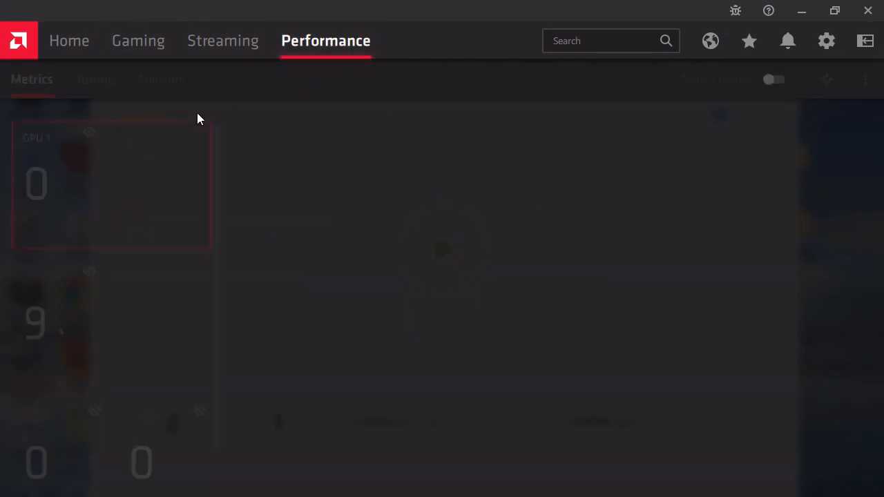
{"action": "left_click", "coordinate": [94, 79]}
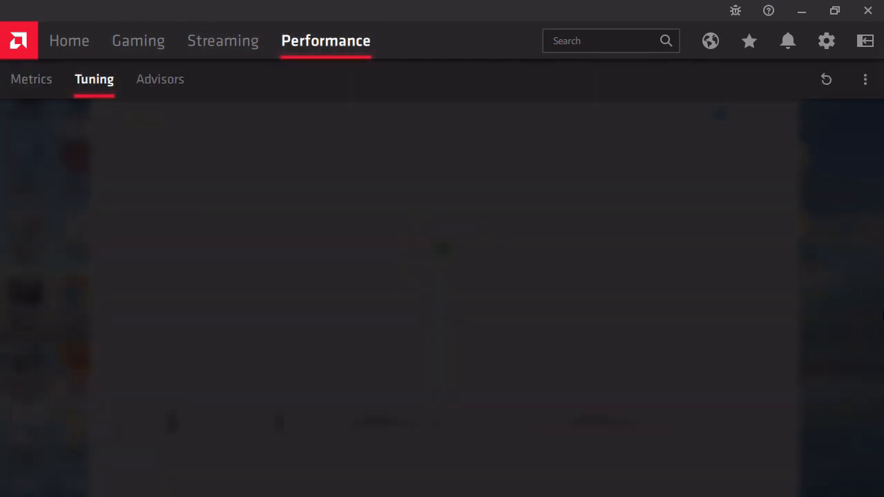
{"action": "scroll", "coordinate": [193, 456], "scroll_direction": "down", "scroll_amount": 2}
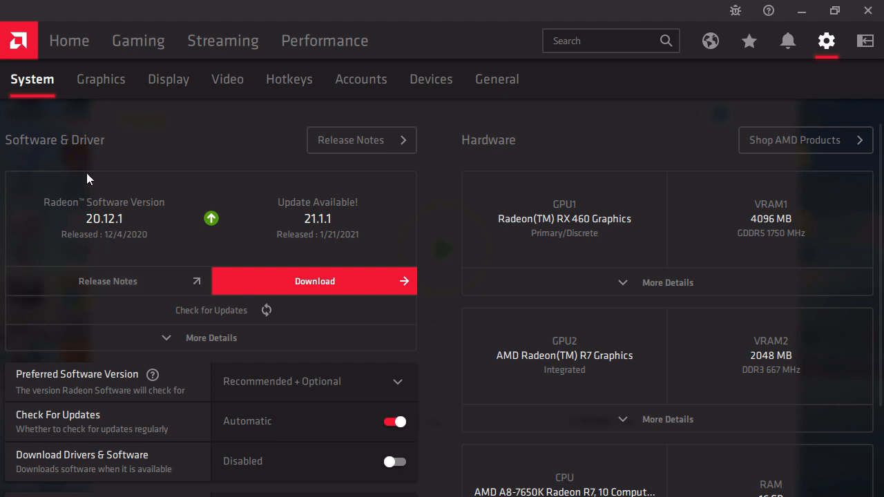
Check that GPU Workload still reads Compute under Graphics > Advanced, then minimize Radeon Software.
{"action": "left_click", "coordinate": [112, 80]}
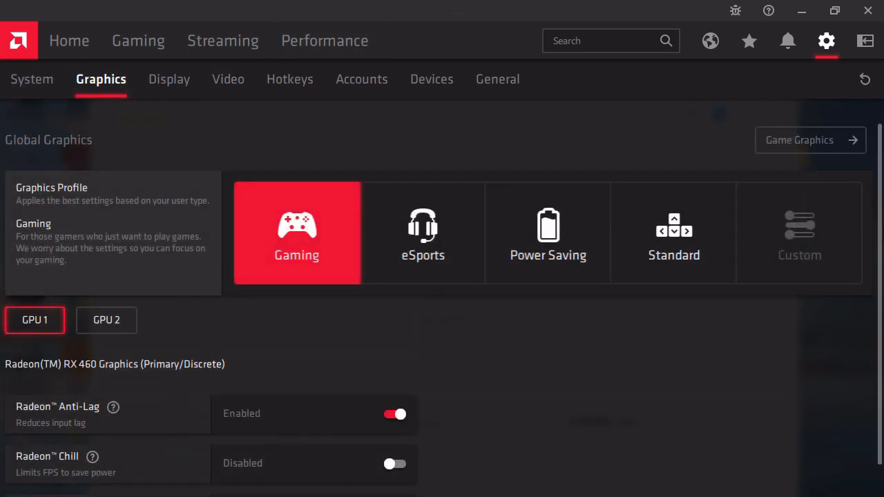
{"action": "scroll", "coordinate": [219, 397], "scroll_direction": "down", "scroll_amount": 2}
{"action": "left_click", "coordinate": [58, 492]}
{"action": "scroll", "coordinate": [58, 492], "scroll_direction": "down", "scroll_amount": 3}
{"action": "scroll", "coordinate": [303, 432], "scroll_direction": "down", "scroll_amount": 5}
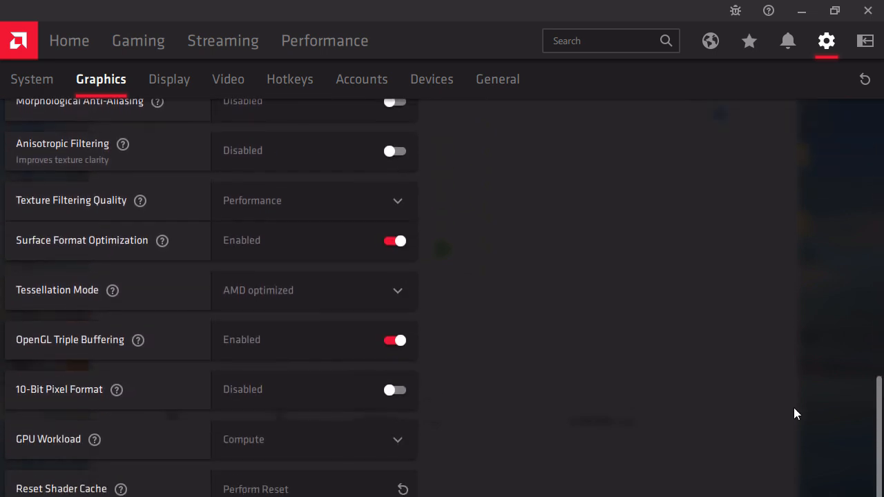
{"action": "left_click", "coordinate": [302, 432]}
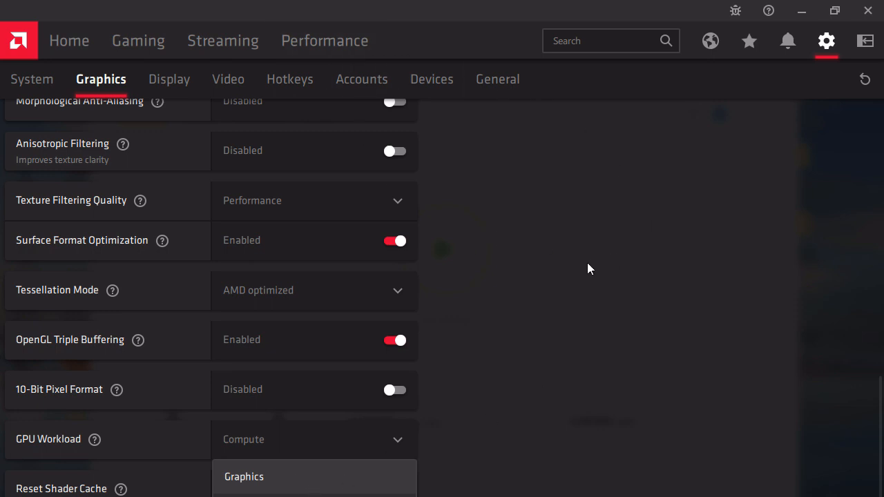
{"action": "left_click", "coordinate": [803, 11]}
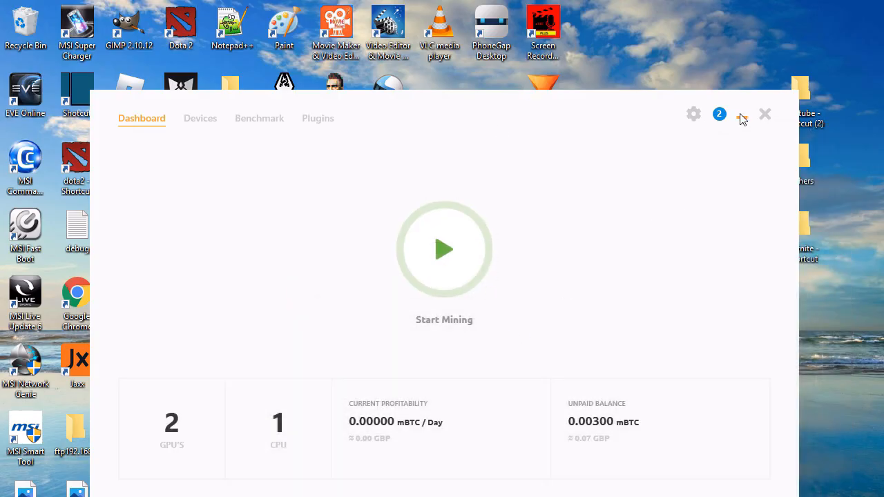